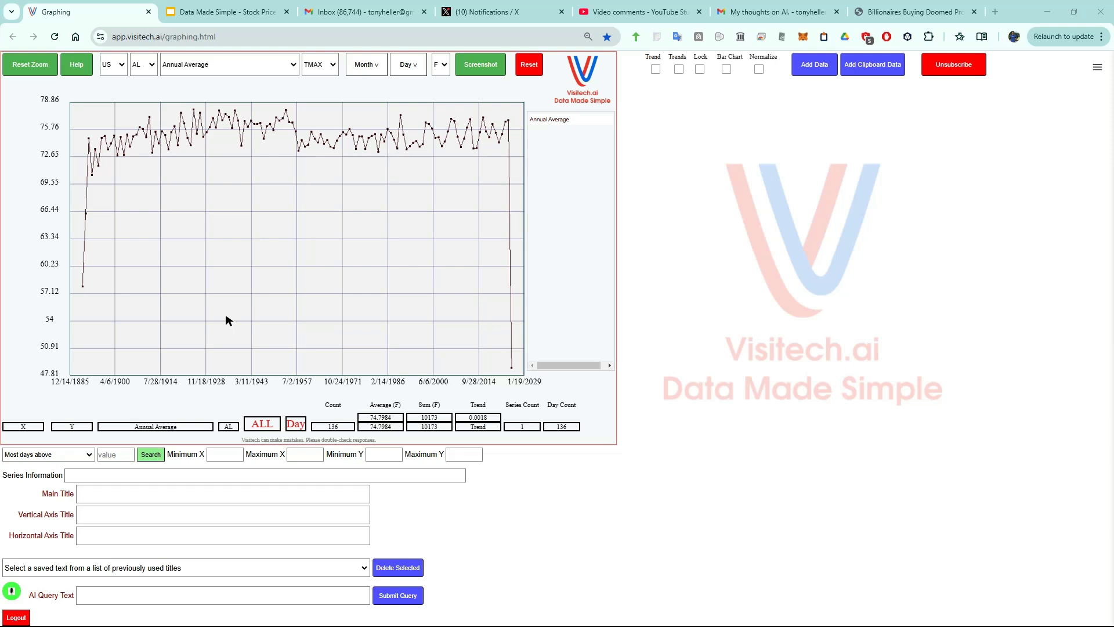
- Dictate a query graphing NVDA, TSLA, AAPL and MSFT closing prices from 2014 to 2025
{"action": "left_click", "coordinate": [11, 583]}
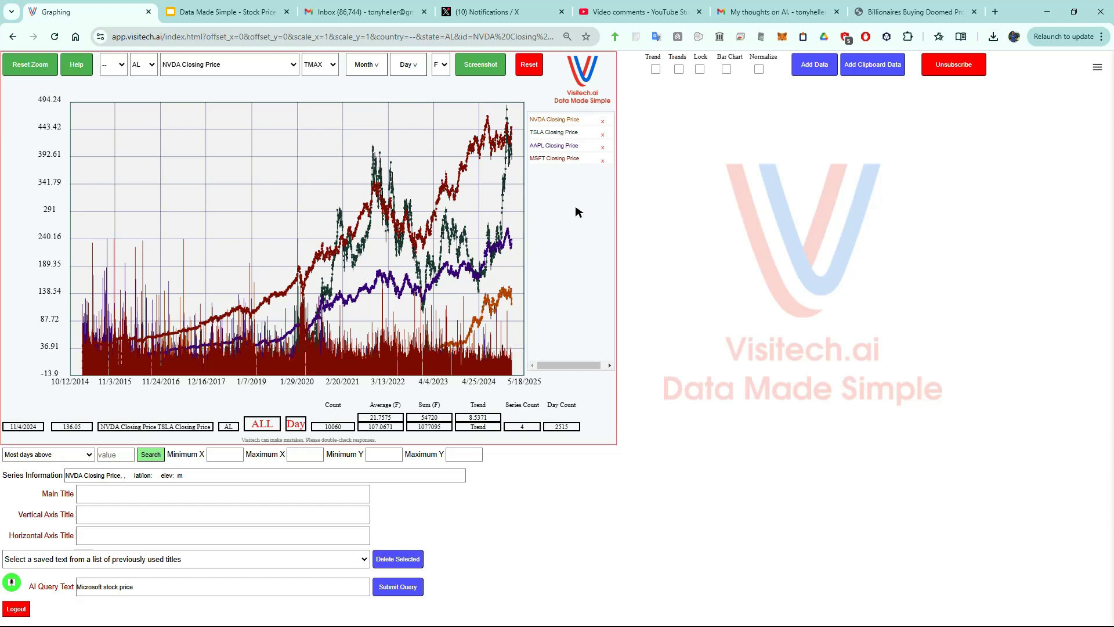
- Highlight the TSLA, AAPL and MSFT Closing Price lines in turn, ending on MSFT
{"action": "left_click", "coordinate": [549, 137]}
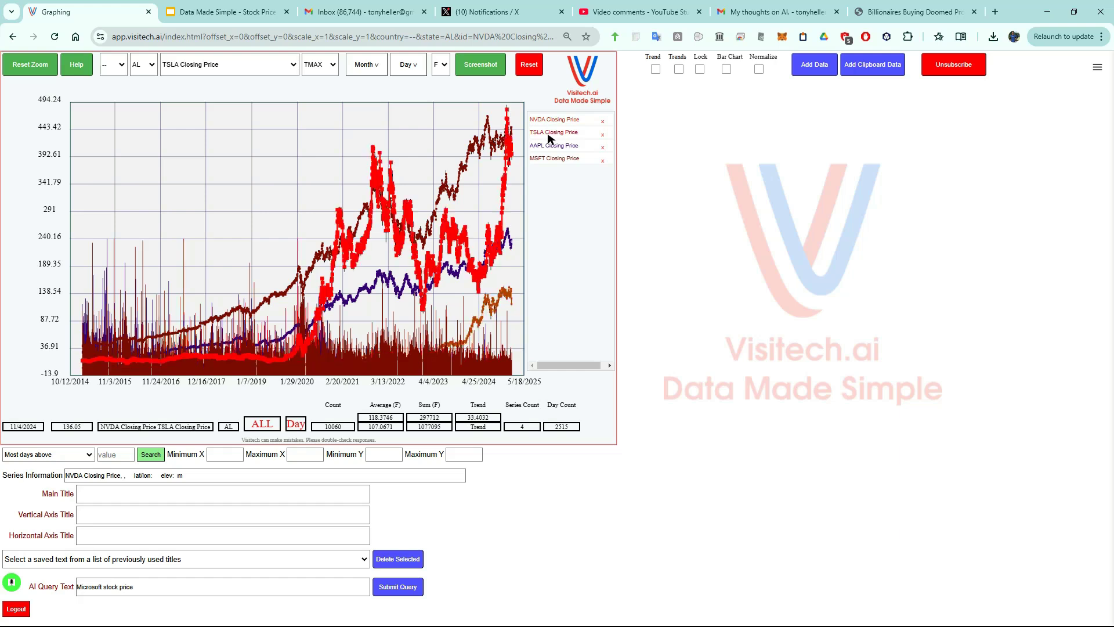
{"action": "left_click", "coordinate": [550, 148]}
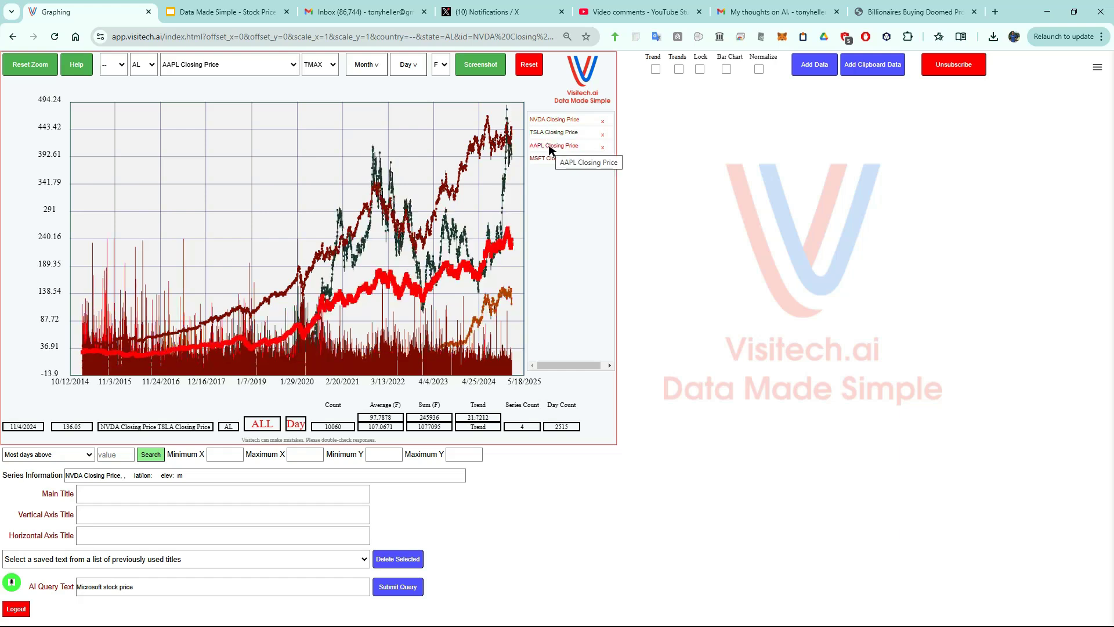
{"action": "left_click", "coordinate": [555, 159]}
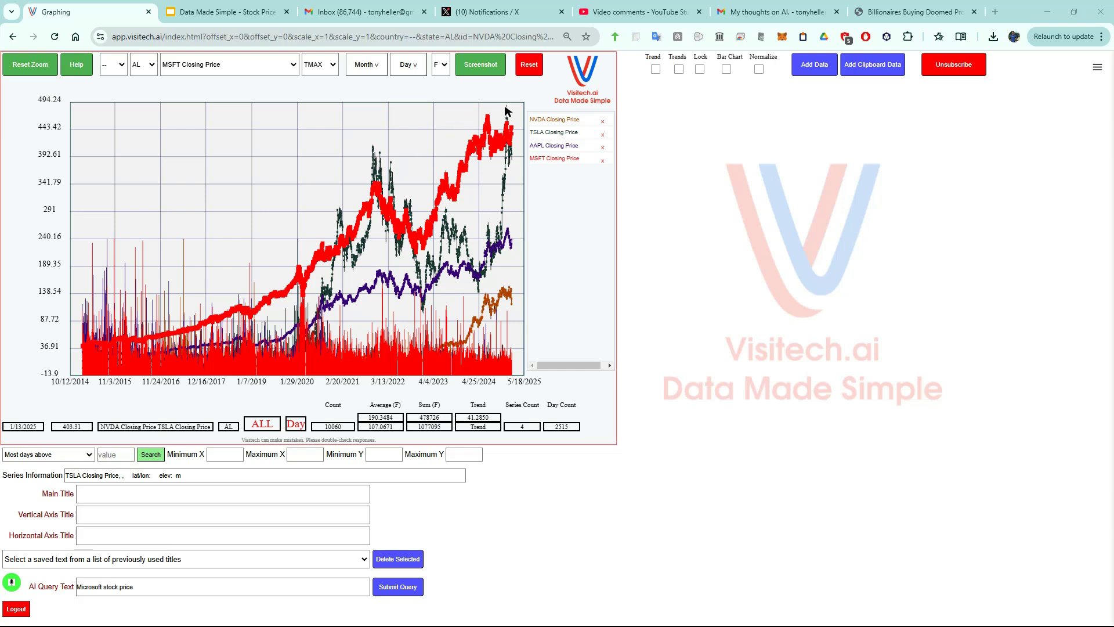
{"action": "left_click_drag", "start_coordinate": [493, 108], "coordinate": [518, 180]}
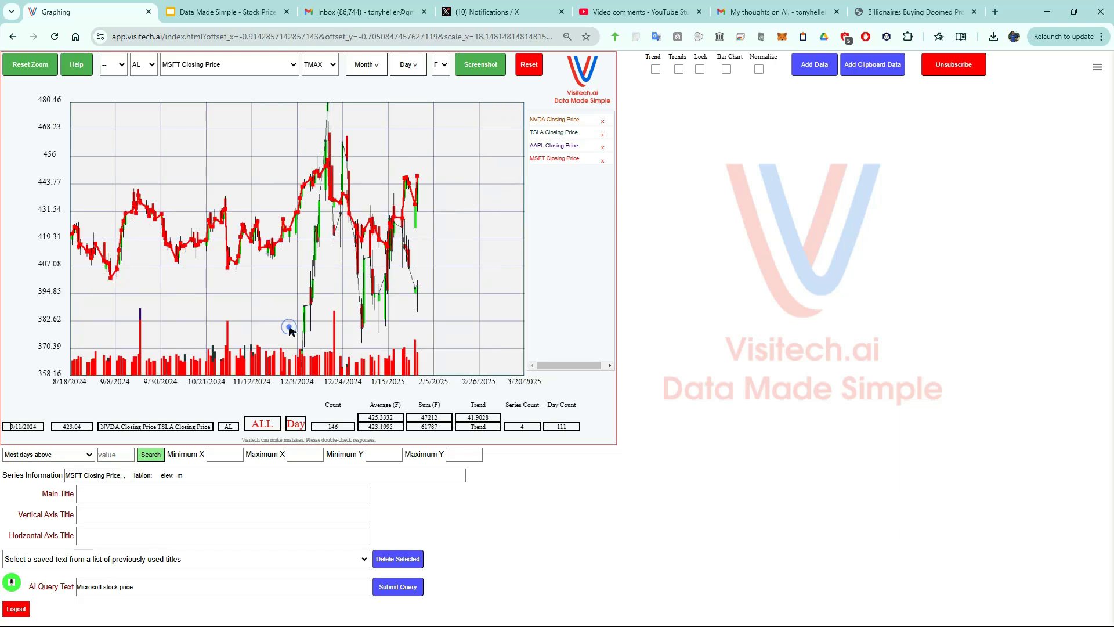
{"action": "left_click_drag", "start_coordinate": [291, 331], "coordinate": [298, 239]}
{"action": "left_click_drag", "start_coordinate": [418, 353], "coordinate": [399, 250]}
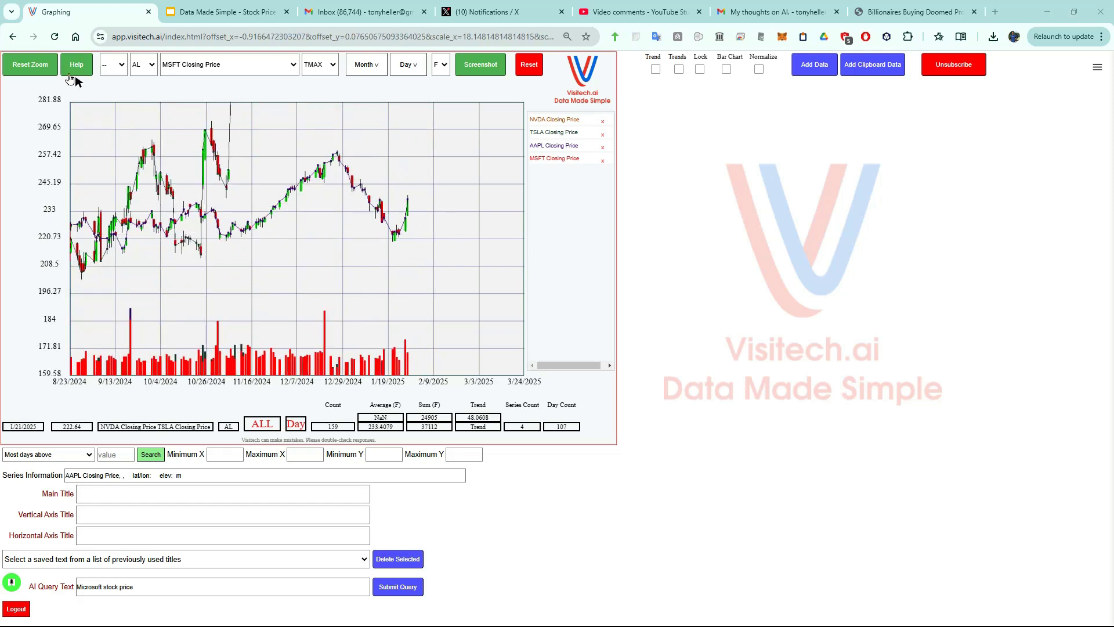
{"action": "left_click", "coordinate": [23, 63]}
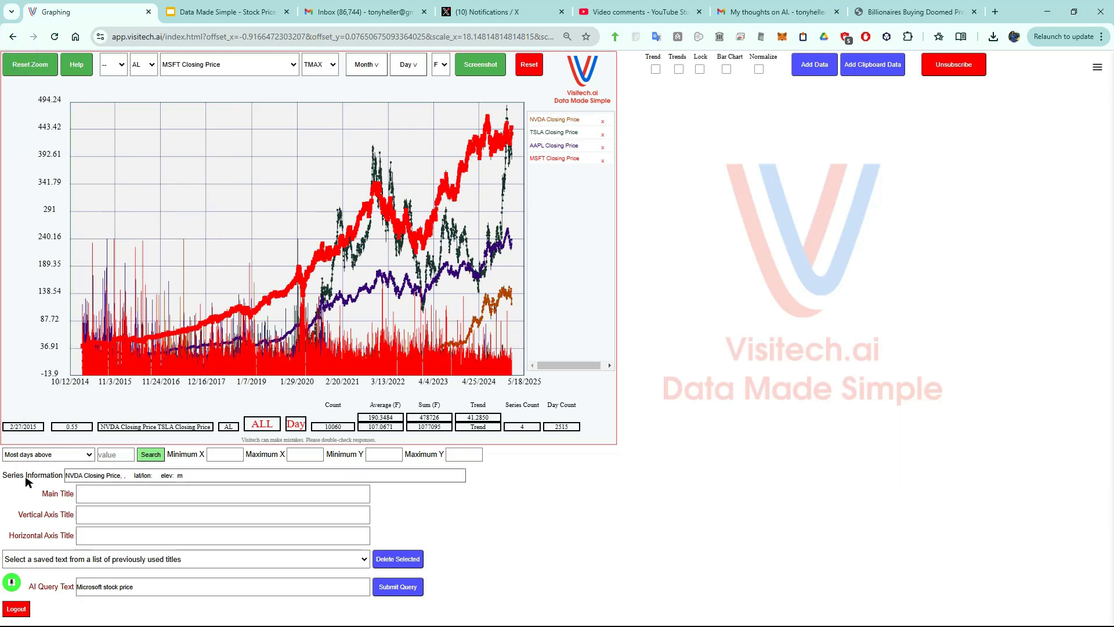
- Dictate "plot 6 months", then "plot 175 days" to show 8/6/2024–1/28/2025
{"action": "left_click", "coordinate": [9, 584]}
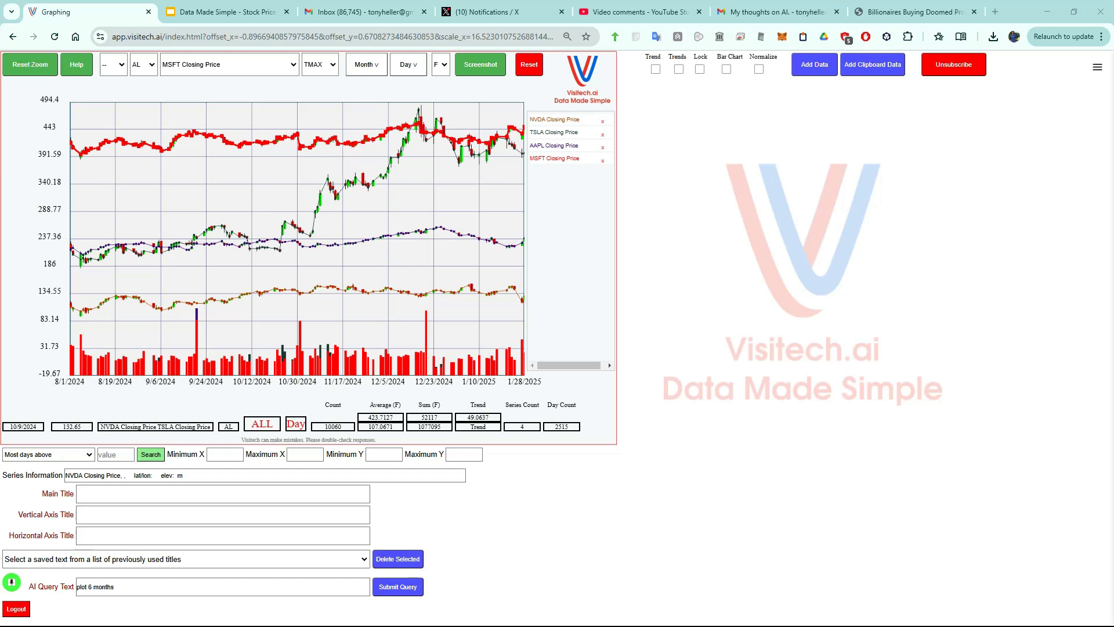
{"action": "left_click", "coordinate": [12, 583]}
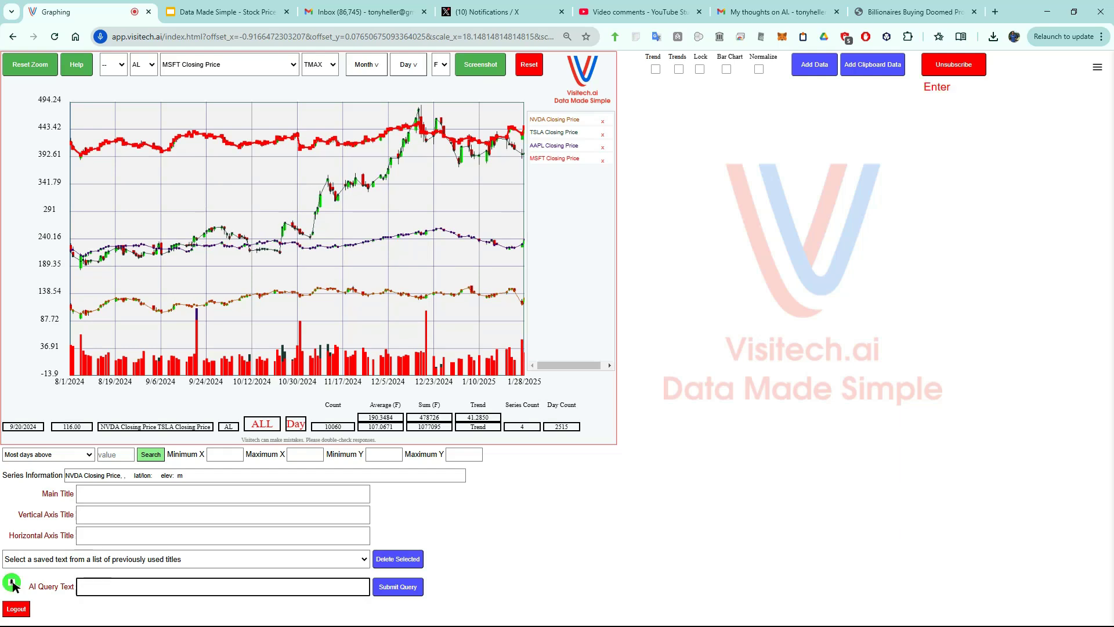
{"action": "left_click", "coordinate": [12, 584]}
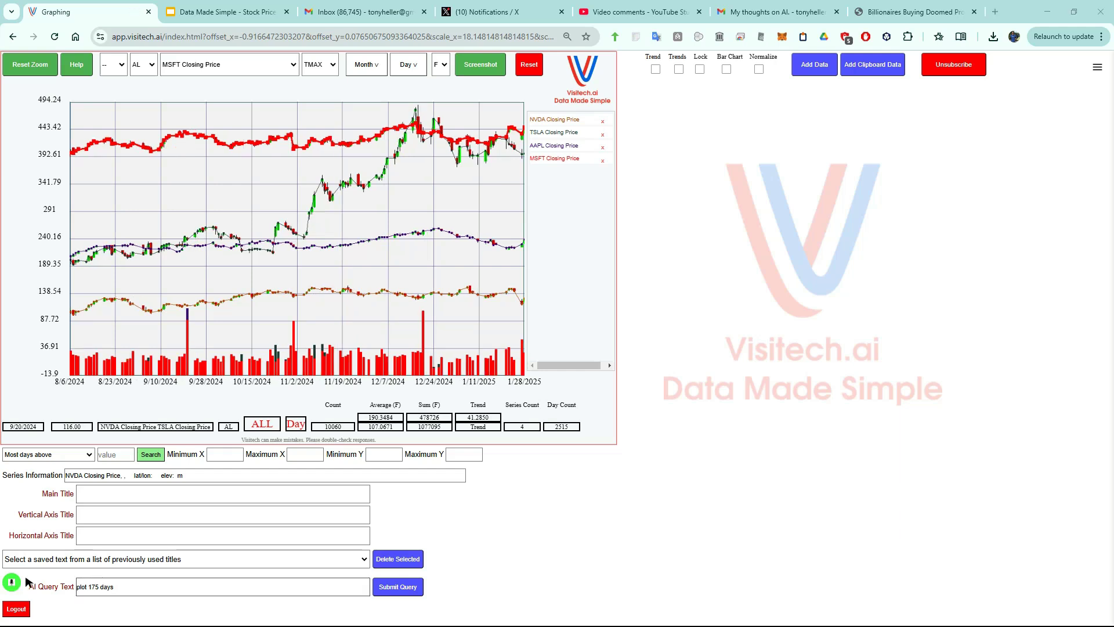
- Dictate "percent gain" to add four % Change series, then highlight NVDA % Change
{"action": "left_click", "coordinate": [14, 588]}
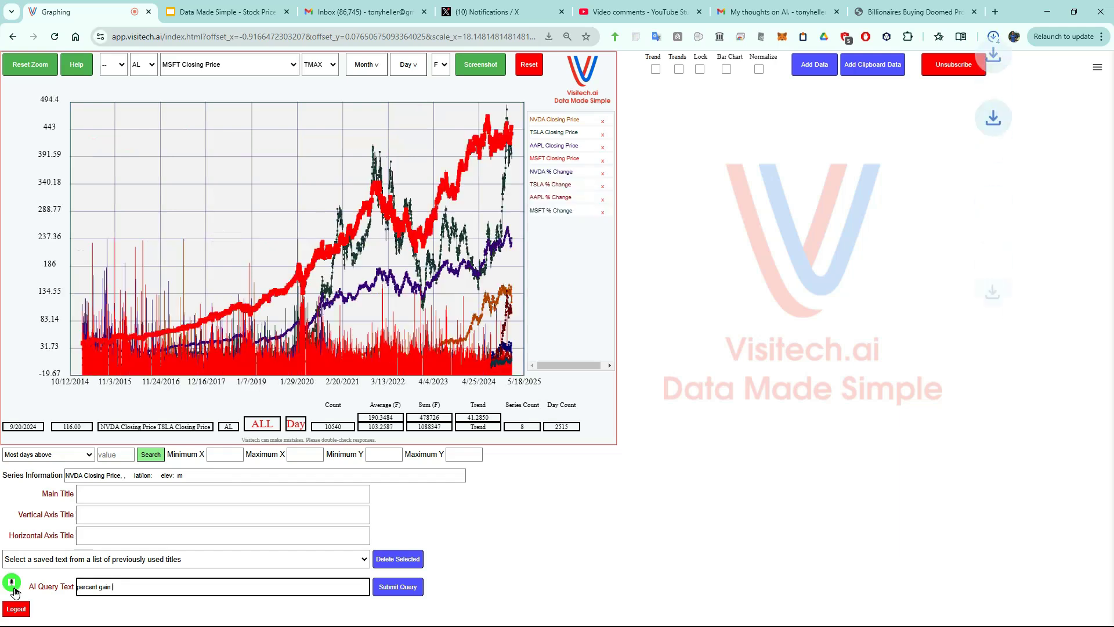
{"action": "left_click", "coordinate": [551, 174]}
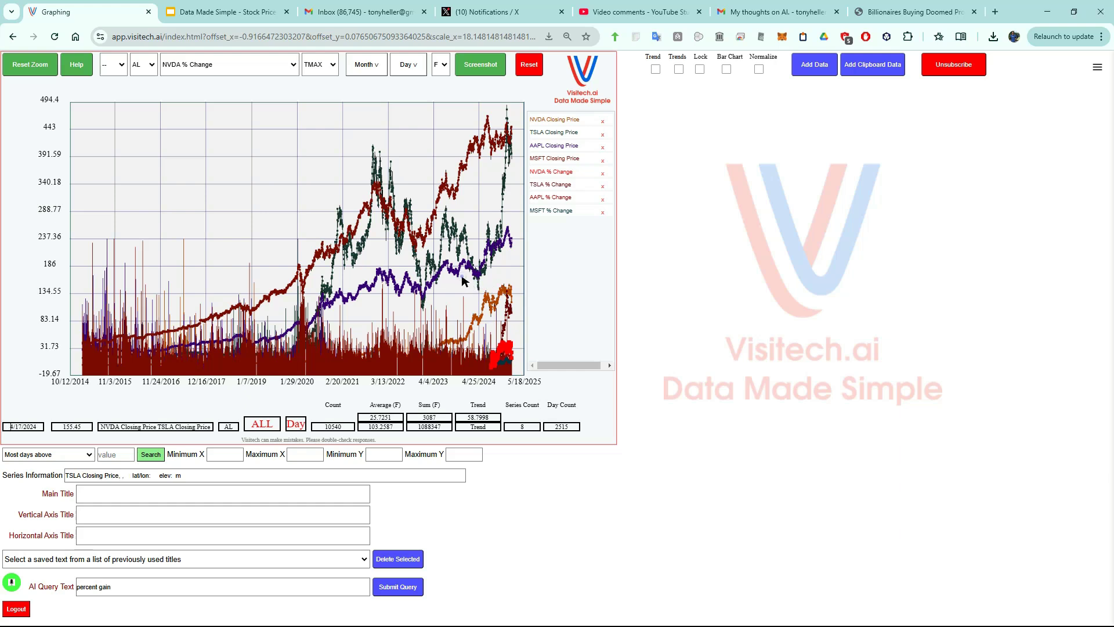
- Drag two zoom boxes to narrow the chart to 7/4/2024–2/1/2025
{"action": "left_click_drag", "start_coordinate": [463, 277], "coordinate": [537, 396]}
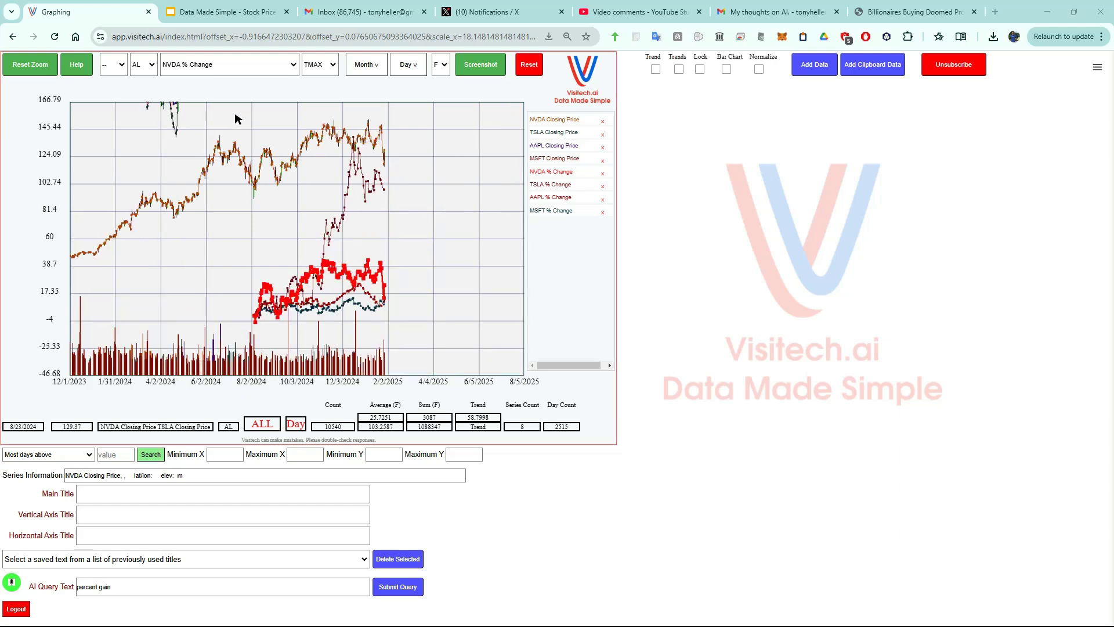
{"action": "left_click_drag", "start_coordinate": [230, 117], "coordinate": [404, 356]}
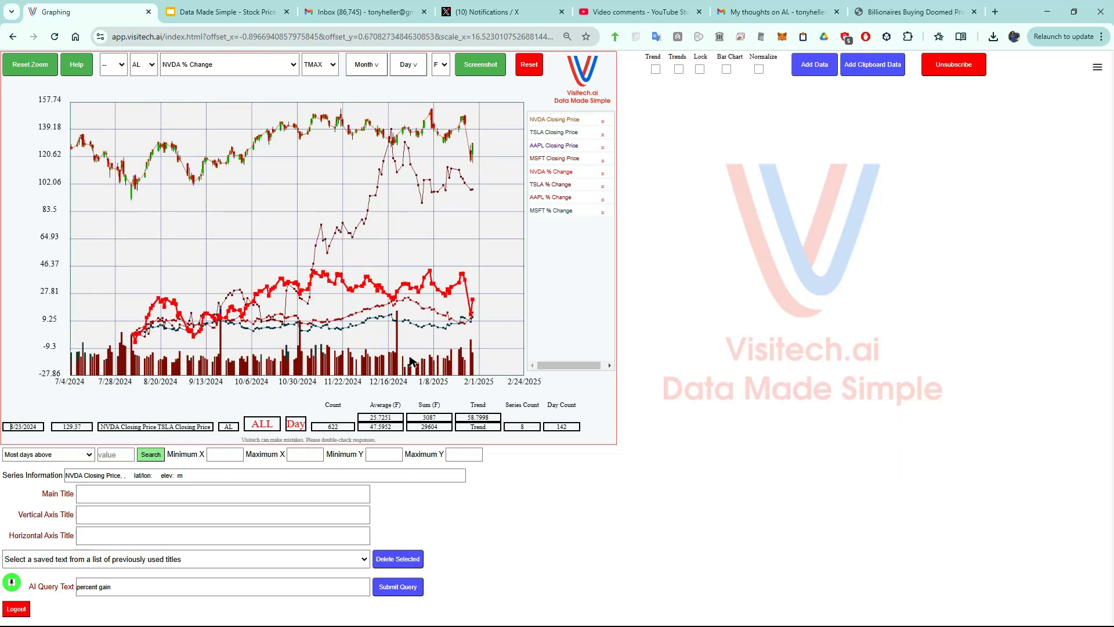
{"action": "mouse_move", "coordinate": [475, 305]}
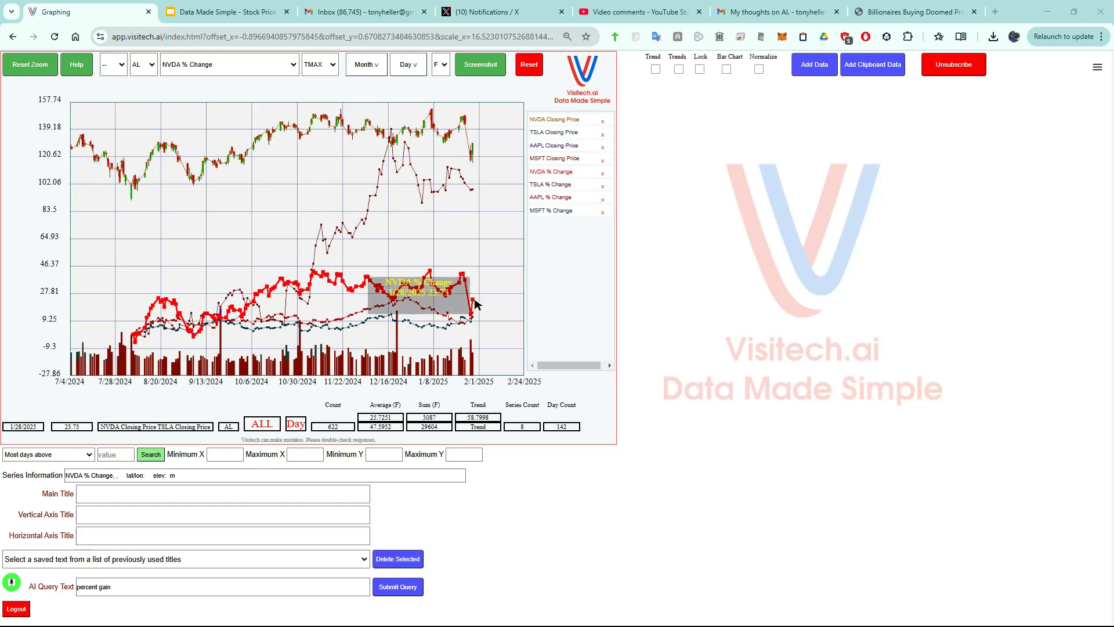
- Highlight the TSLA, AAPL and MSFT % Change lines in turn, then TSLA again
{"action": "left_click", "coordinate": [543, 188]}
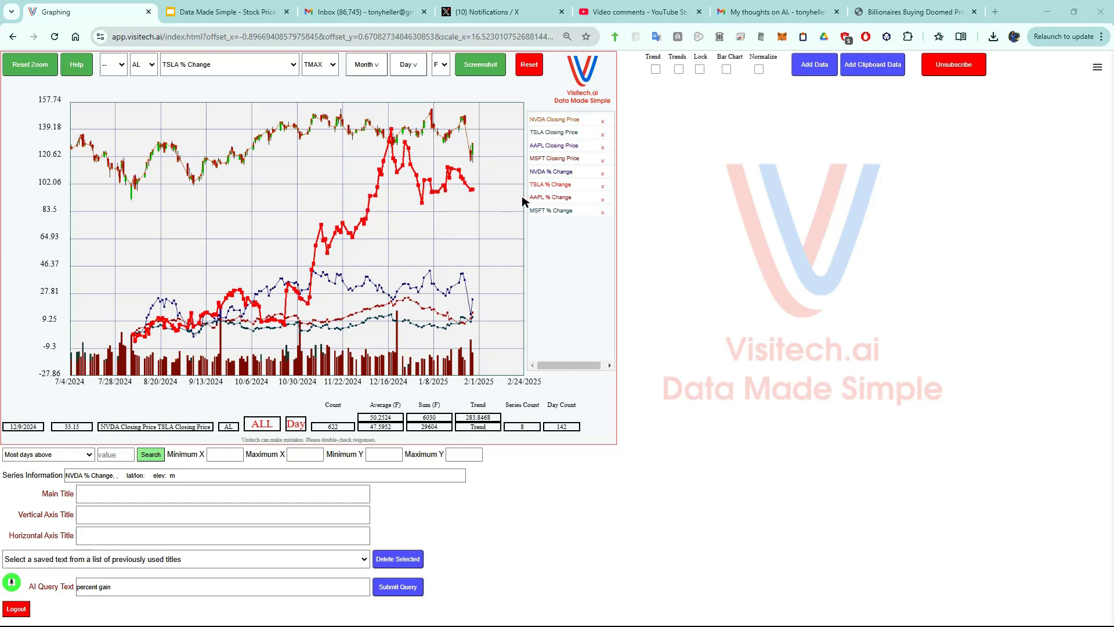
{"action": "left_click", "coordinate": [548, 198]}
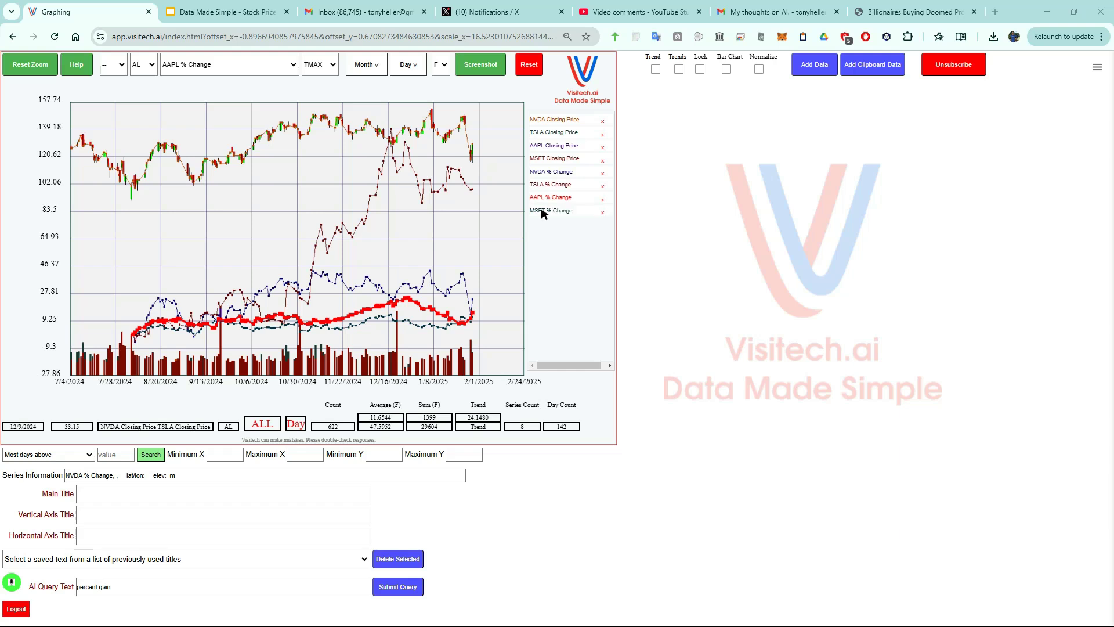
{"action": "left_click", "coordinate": [542, 211]}
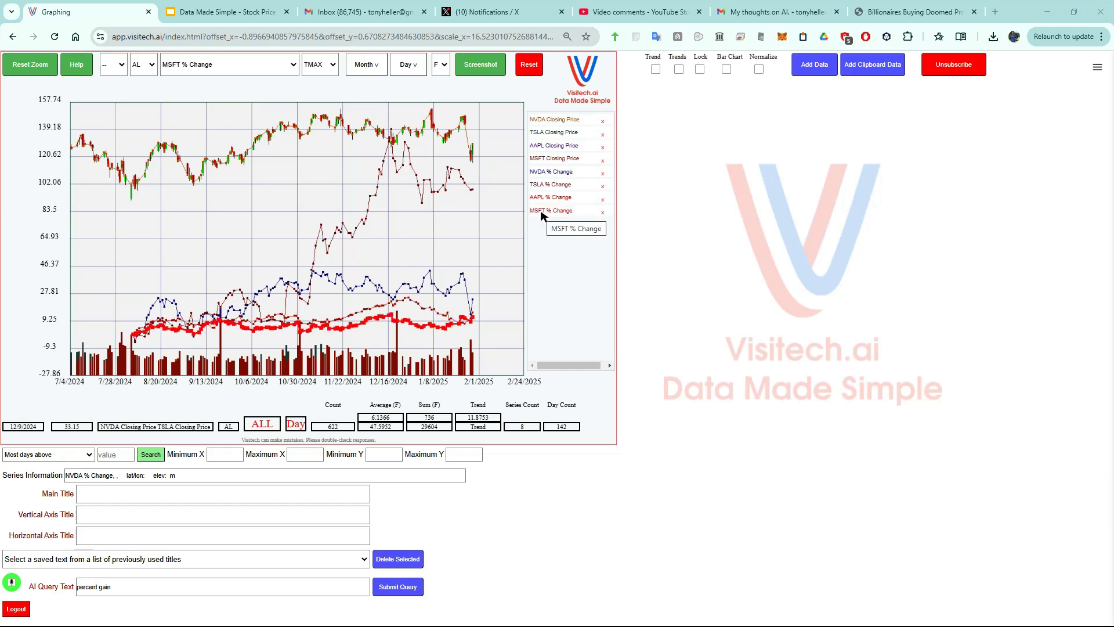
{"action": "left_click", "coordinate": [473, 193]}
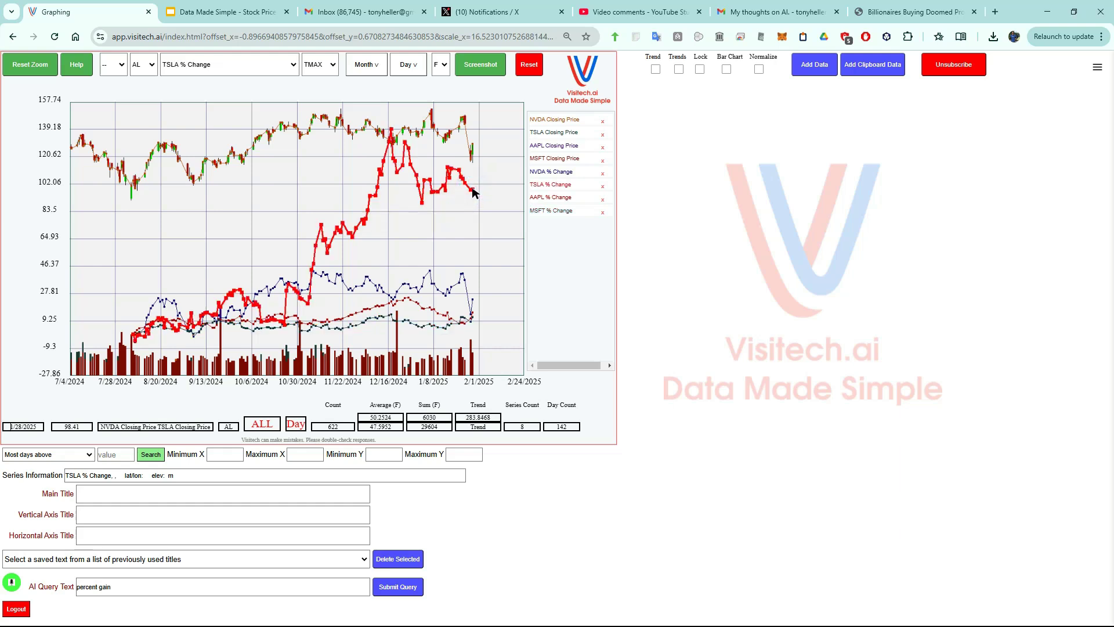